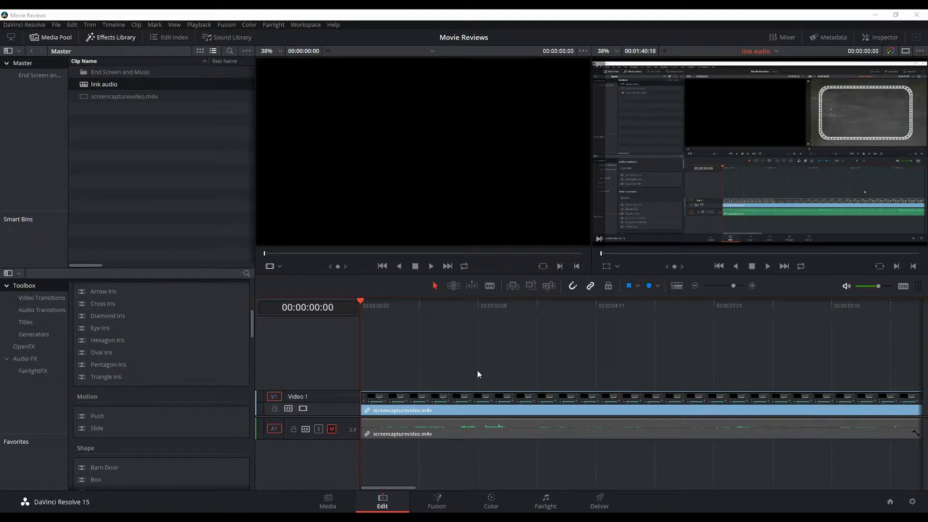
# - Add a stereo Audio 2 track below Audio 1 and switch to the Fairlight page
pyautogui.rightClick(333, 446)
pyautogui.moveTo(375, 360)
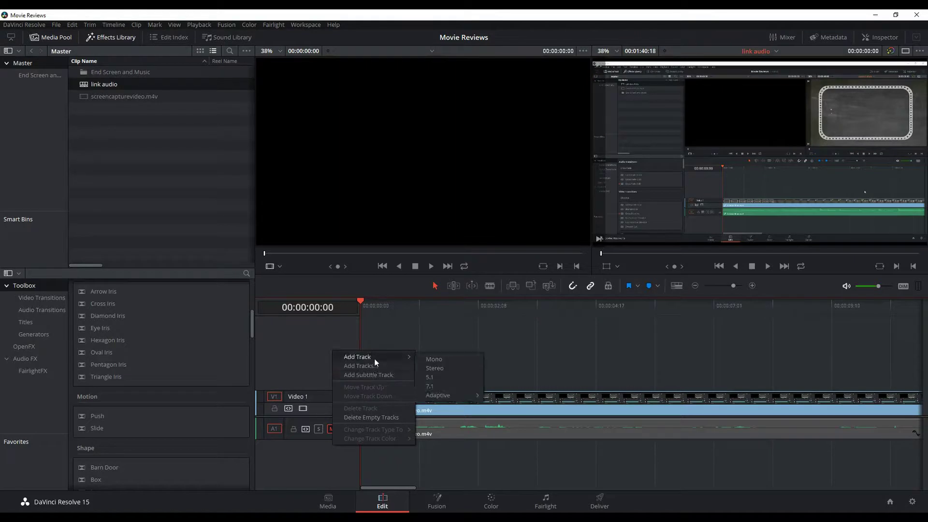
pyautogui.click(443, 369)
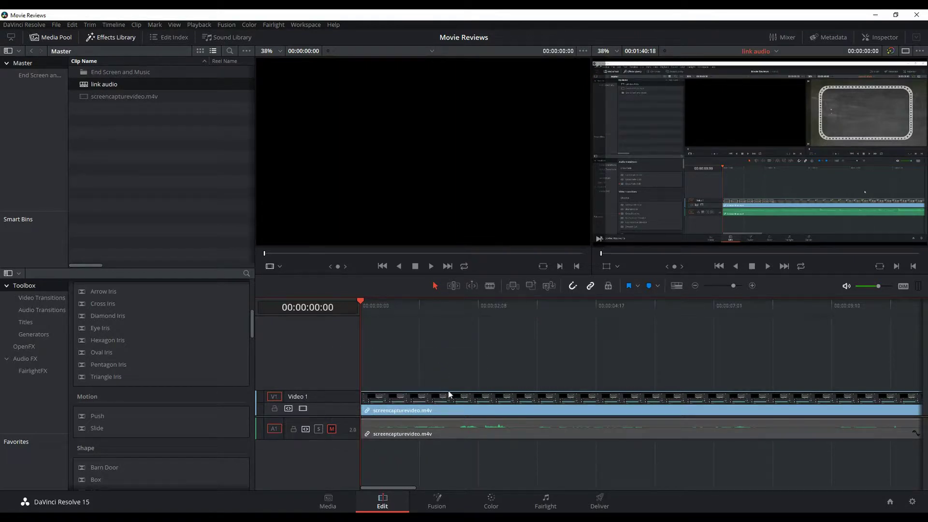
pyautogui.click(550, 507)
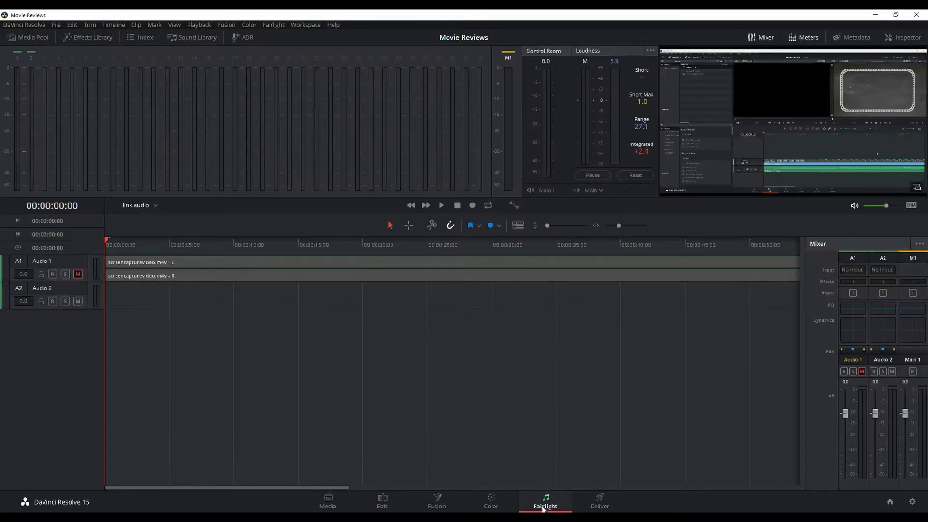
pyautogui.rightClick(56, 322)
pyautogui.moveTo(85, 329)
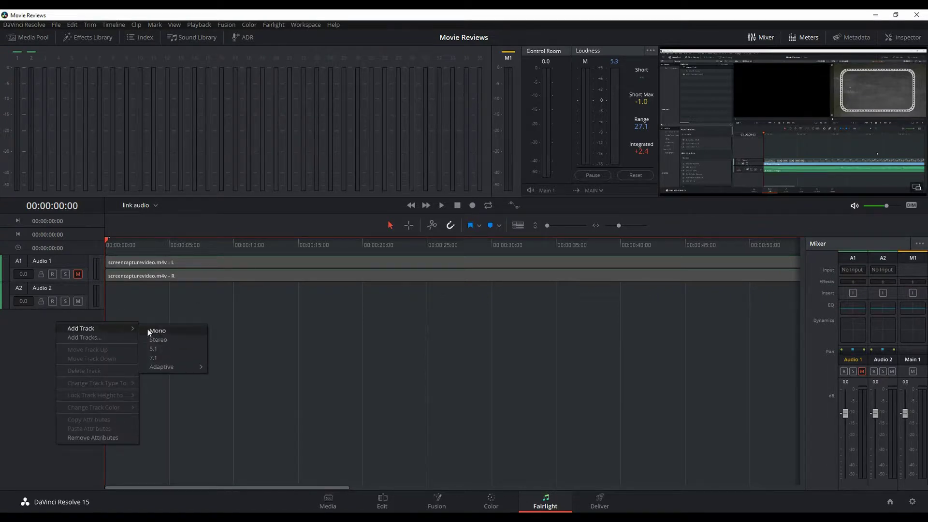
pyautogui.click(14, 327)
pyautogui.click(53, 289)
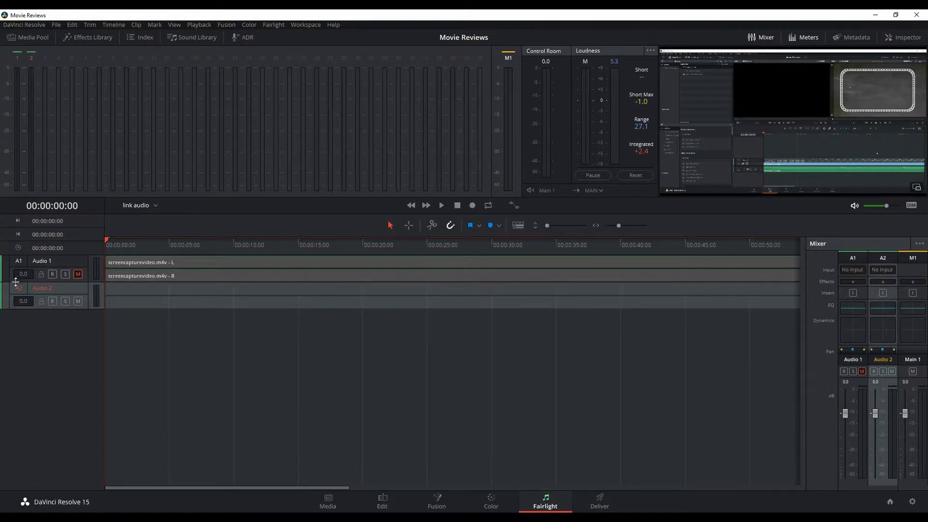
pyautogui.doubleClick(62, 289)
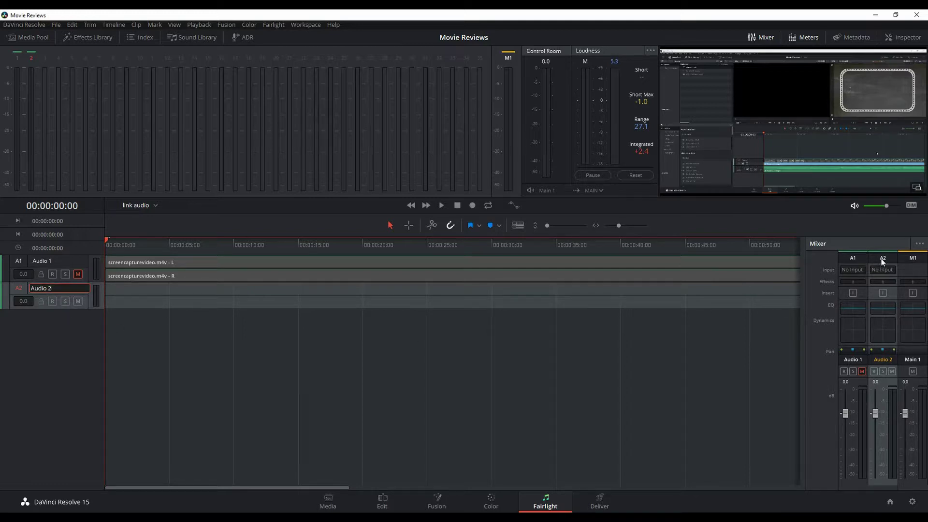
pyautogui.press('Return')
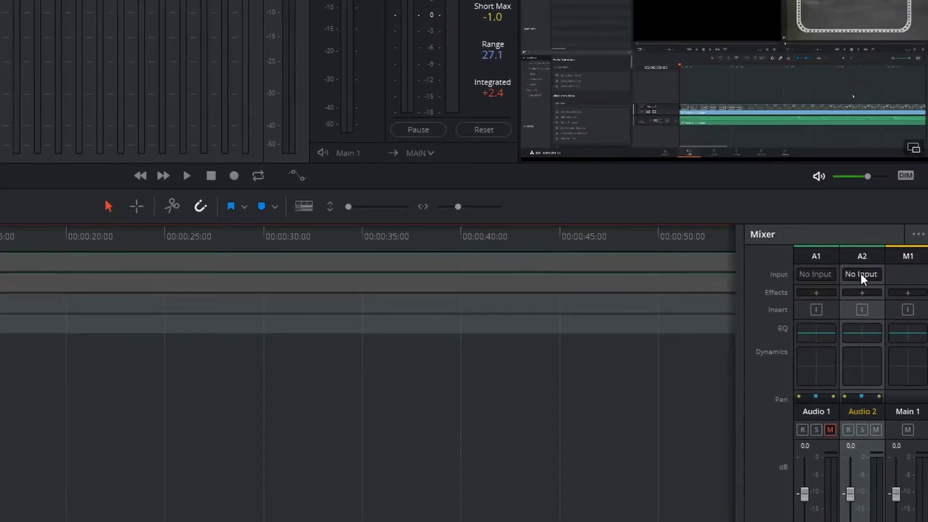
# - Patch the 1: Microphone audio input to Audio 2-L and Audio 2-R through A2's Input... window
pyautogui.click(860, 273)
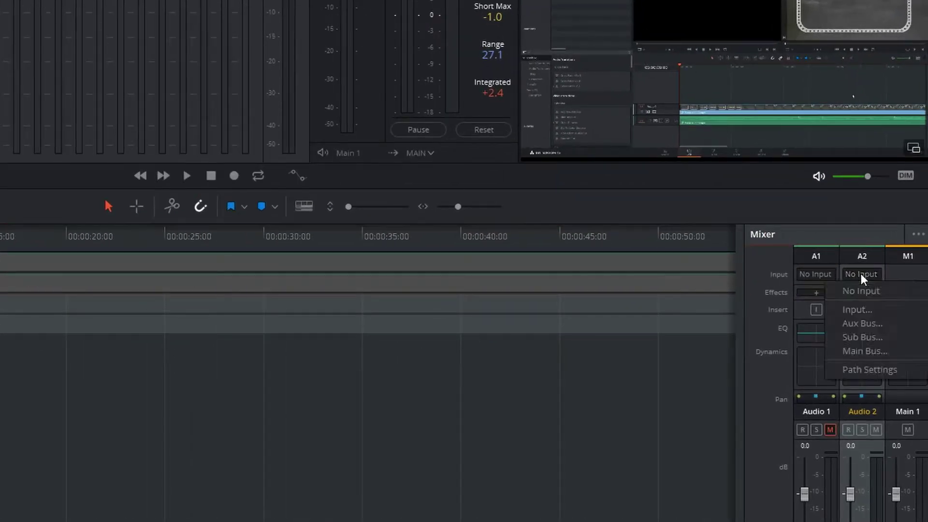
pyautogui.click(863, 311)
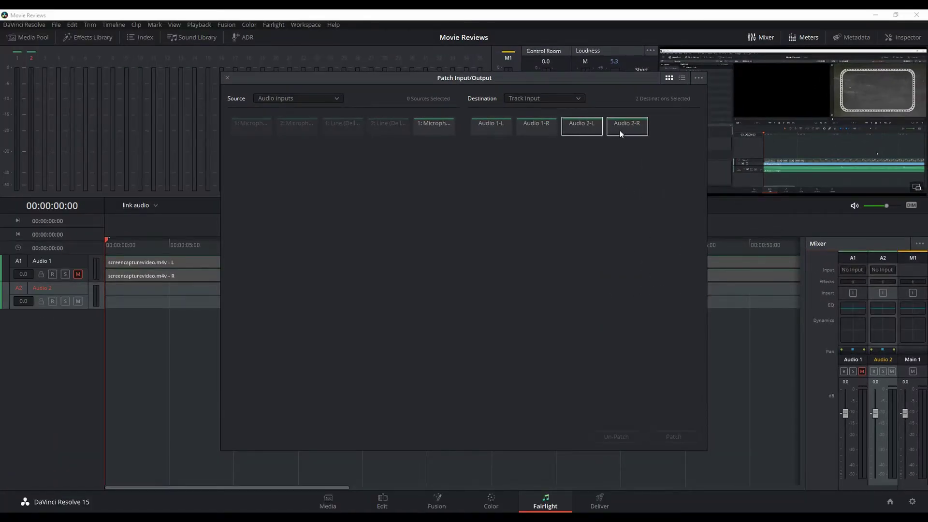
pyautogui.click(439, 134)
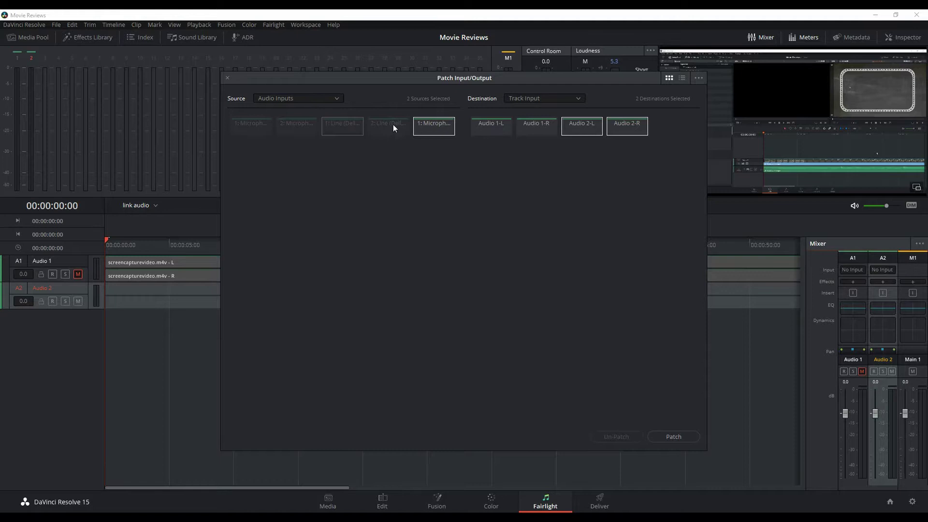
pyautogui.click(358, 124)
pyautogui.click(335, 99)
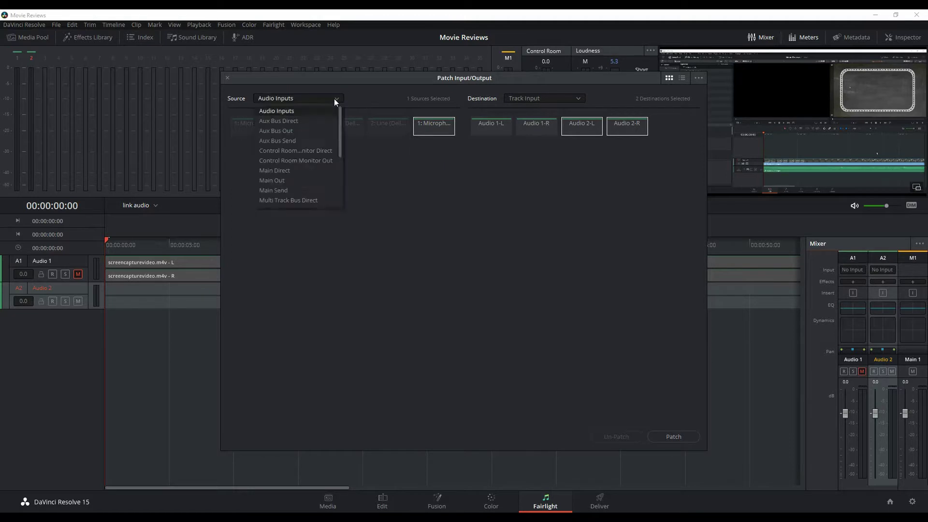
pyautogui.click(372, 109)
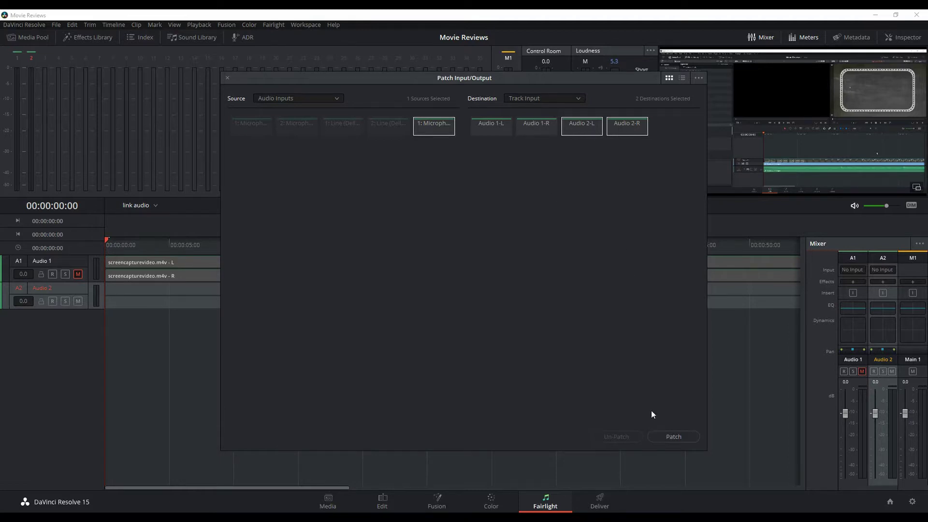
pyautogui.click(670, 437)
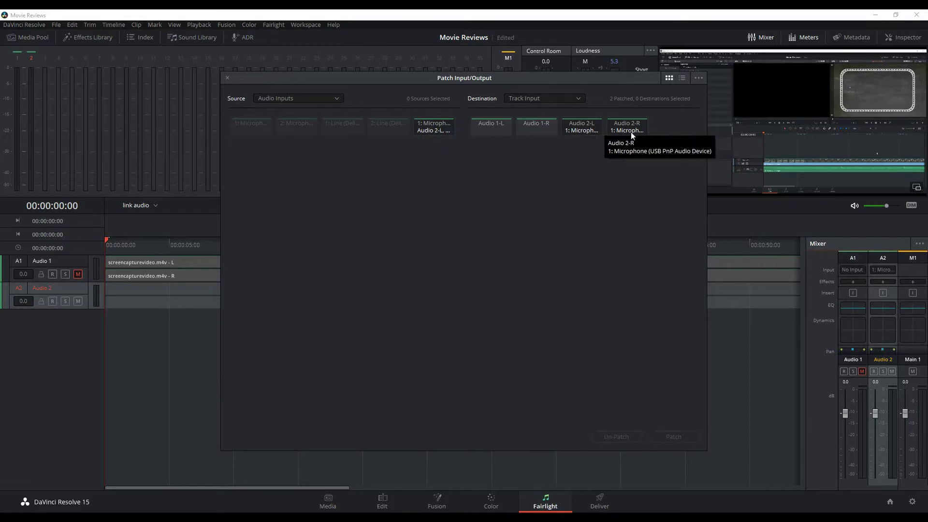
# - Close the patch window, record-arm Audio 2, and start recording the first voiceover
pyautogui.click(227, 78)
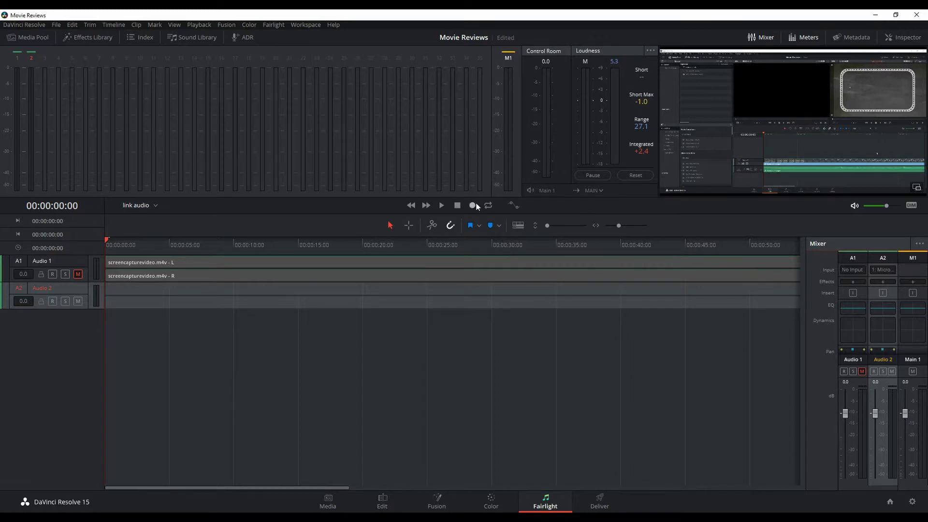
pyautogui.click(52, 301)
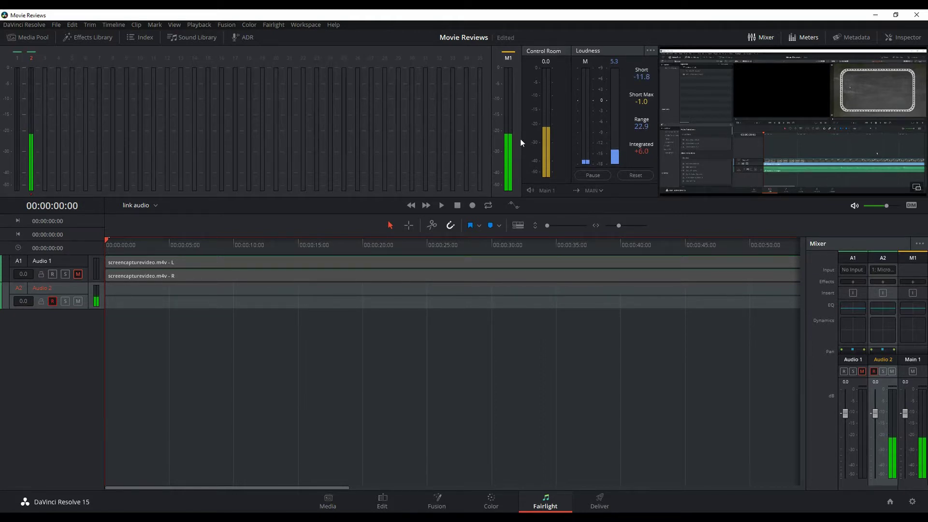
pyautogui.click(473, 205)
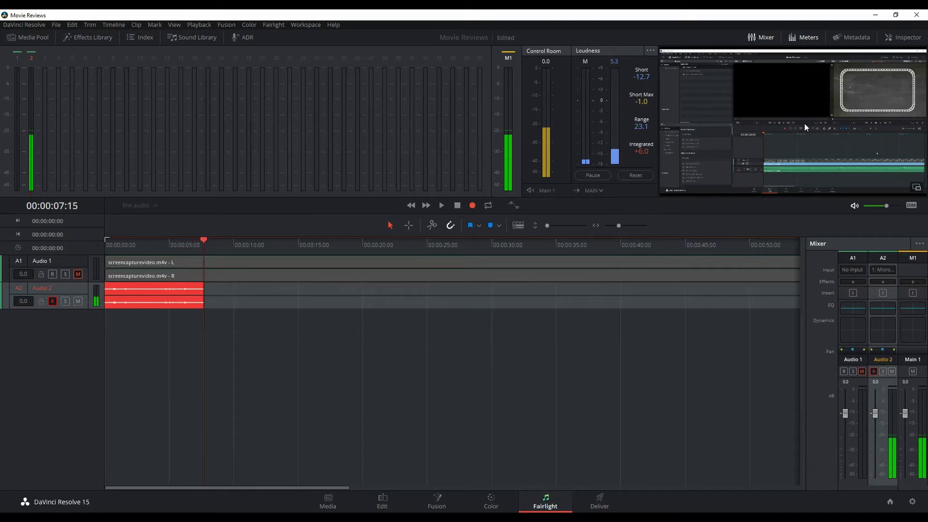
# - Stop the first take, move the playhead to about 00:00:33, and record a second voiceover clip
pyautogui.click(455, 207)
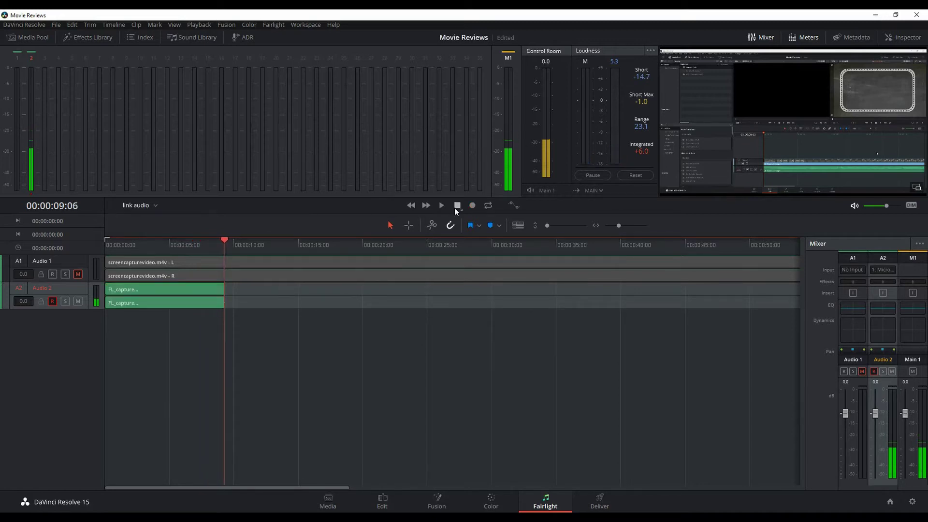
pyautogui.moveTo(223, 242); pyautogui.dragTo(613, 263)
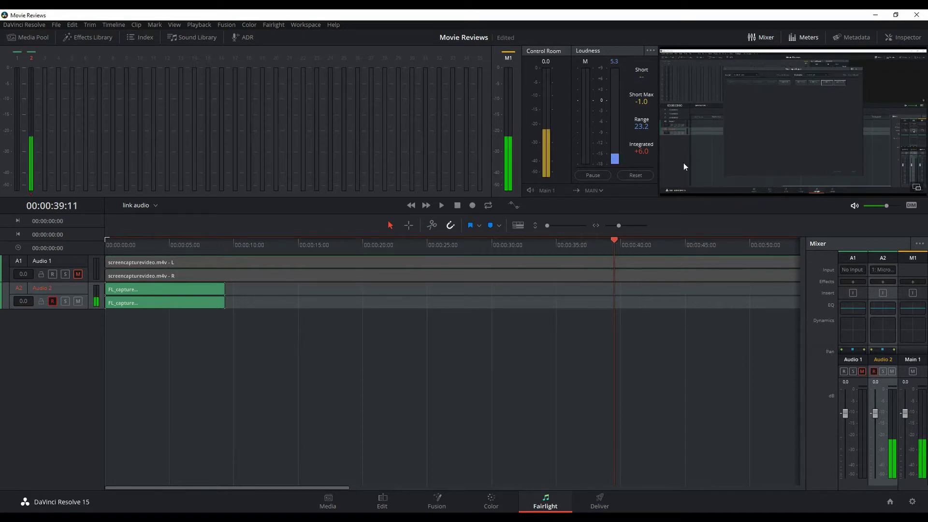
pyautogui.click(473, 206)
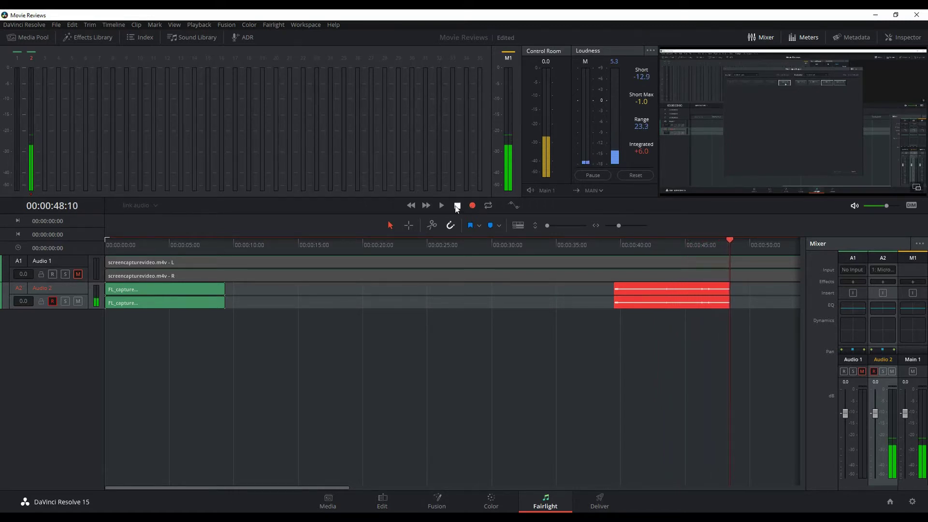
pyautogui.click(457, 206)
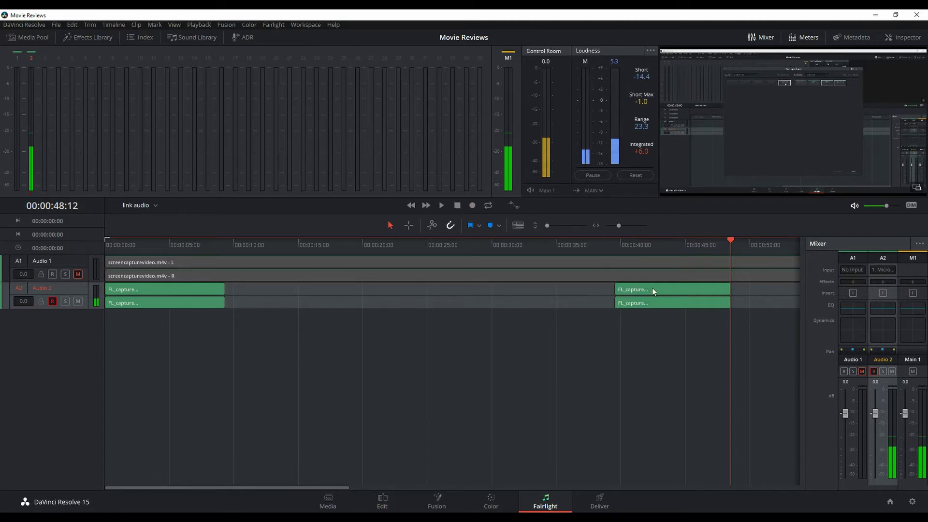
# - Nudge the second FL_capture clip slightly left, select the first clip, and go to the Edit page
pyautogui.moveTo(652, 288)
pyautogui.mouseDown()
pyautogui.moveTo(596, 287)
pyautogui.moveTo(642, 290)
pyautogui.mouseUp()
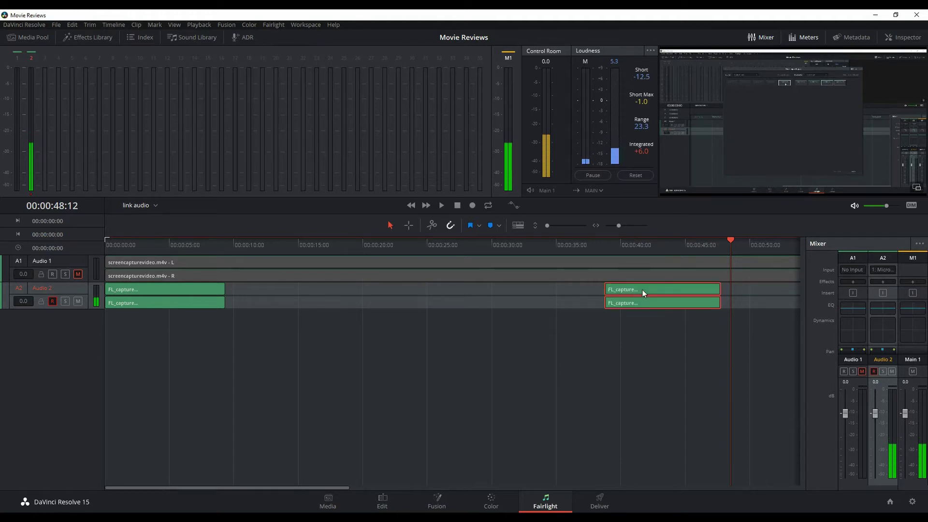
pyautogui.click(158, 291)
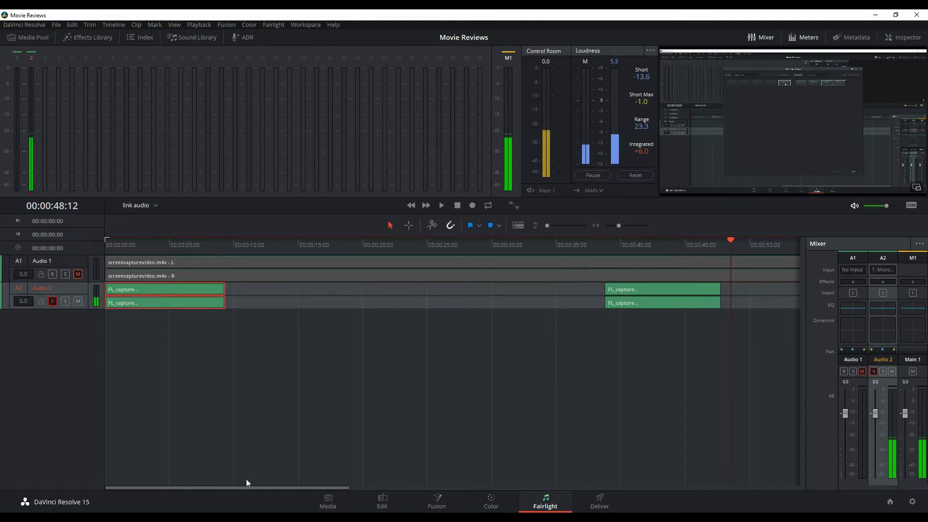
pyautogui.click(382, 501)
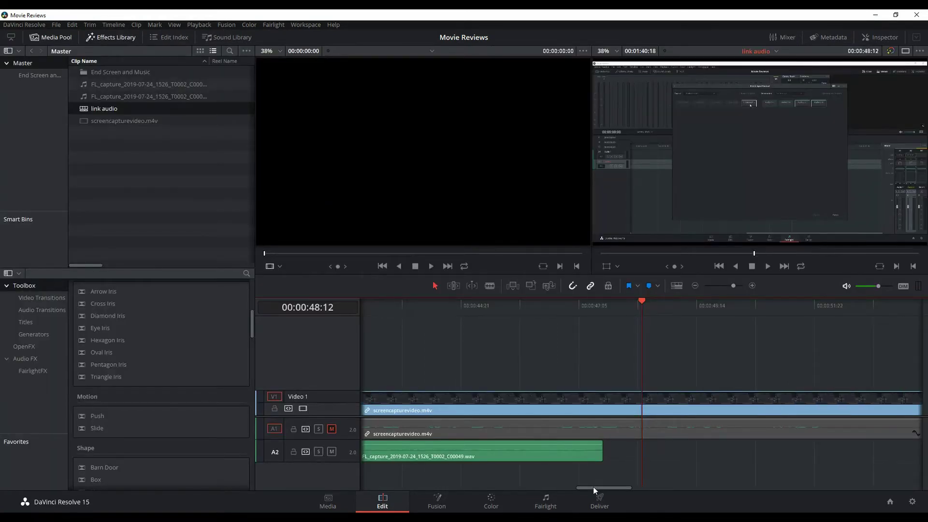
# - Raise the second voiceover clip to about 17 dB, trim about a second off its start, return to Fairlight
pyautogui.moveTo(593, 486); pyautogui.dragTo(656, 486)
pyautogui.moveTo(546, 486); pyautogui.dragTo(563, 496)
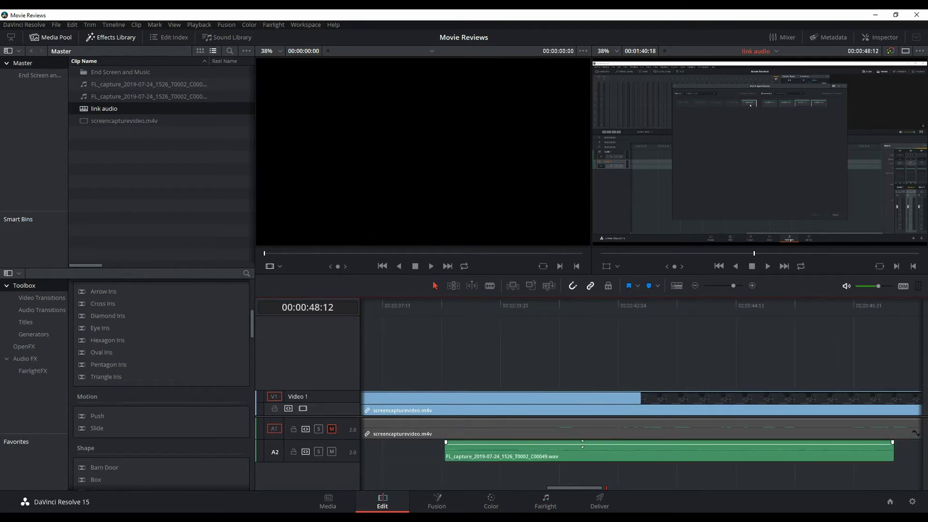
pyautogui.moveTo(583, 444); pyautogui.dragTo(582, 441)
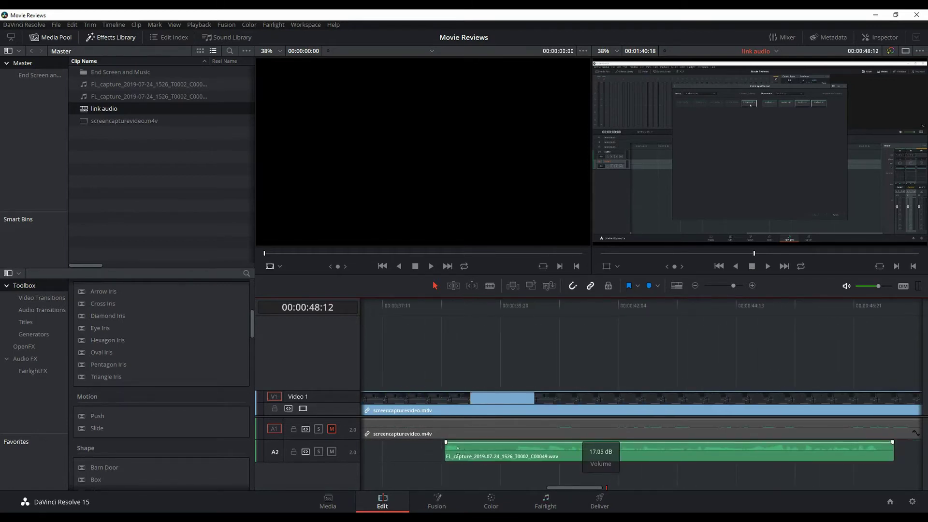
pyautogui.moveTo(446, 454); pyautogui.dragTo(508, 493)
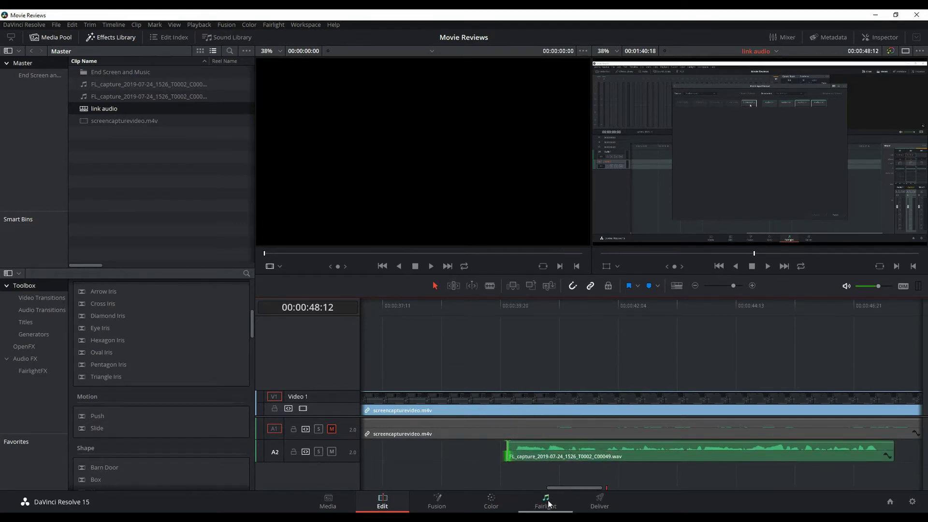
pyautogui.click(546, 504)
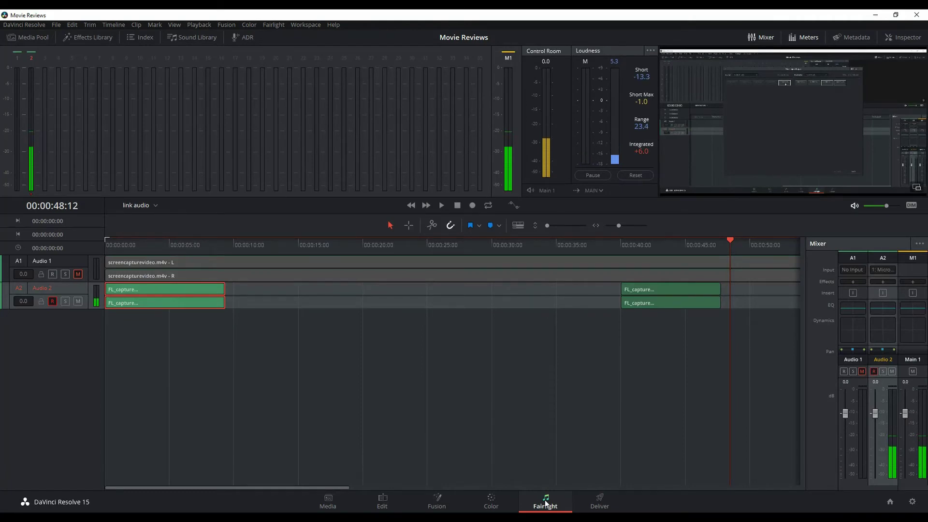
# - Disarm recording on Audio 2, toggling Audio 1's mute off and back on so it stays muted
pyautogui.click(53, 301)
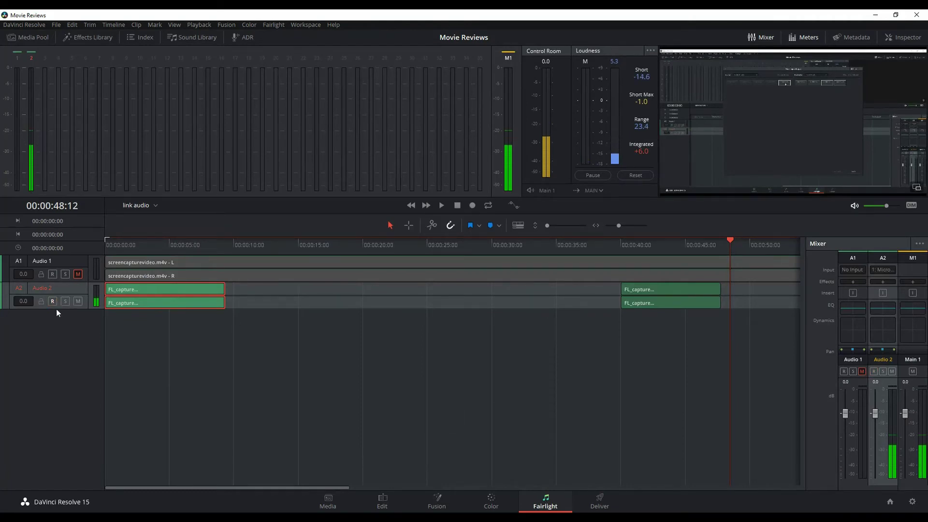
pyautogui.click(77, 274)
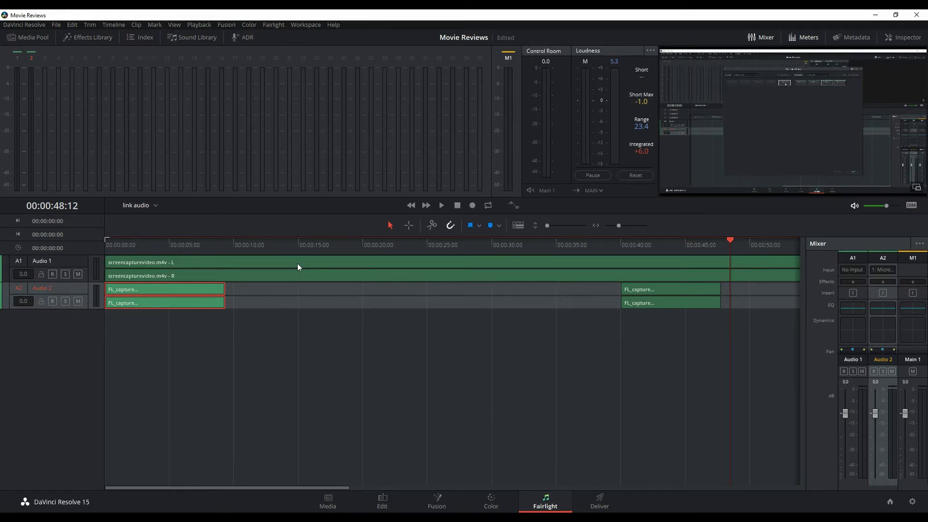
pyautogui.click(79, 275)
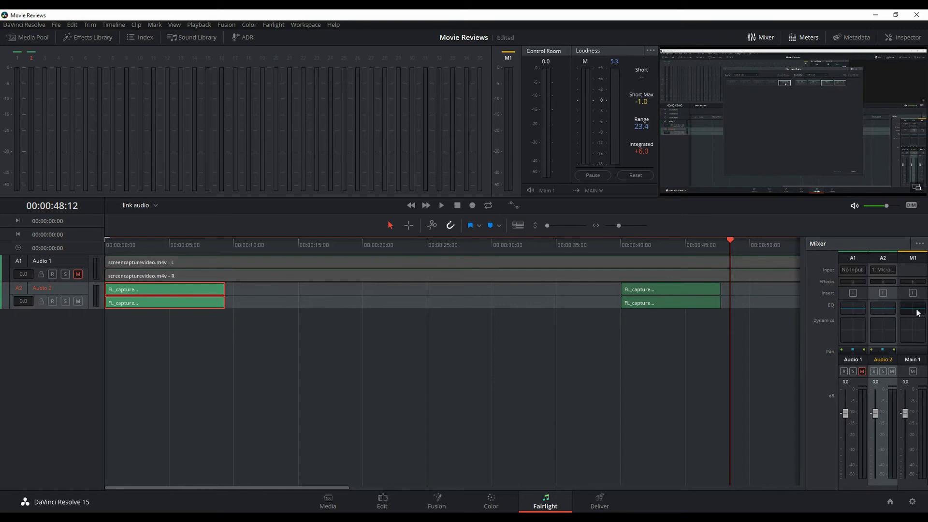
# - Un-patch the microphone, re-patch it to Audio 2-L and 2-R, and close the patching window
pyautogui.click(886, 270)
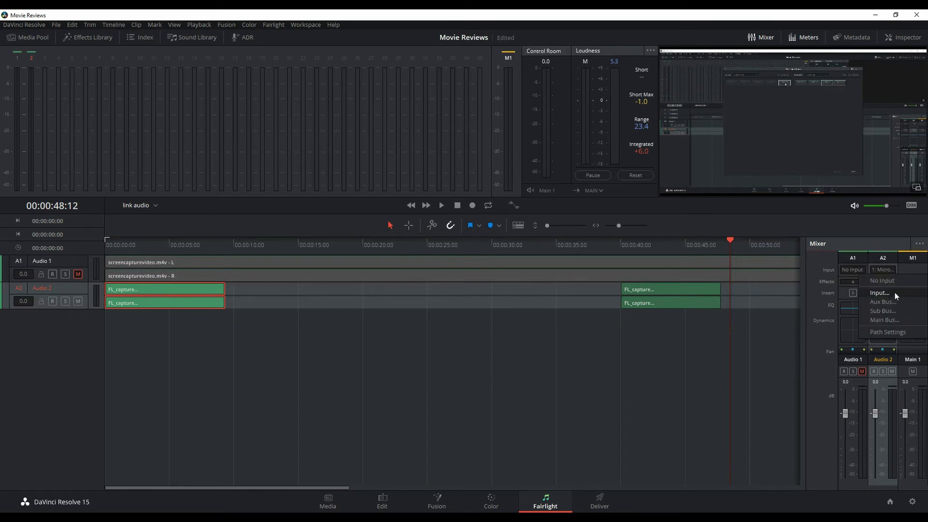
pyautogui.click(895, 292)
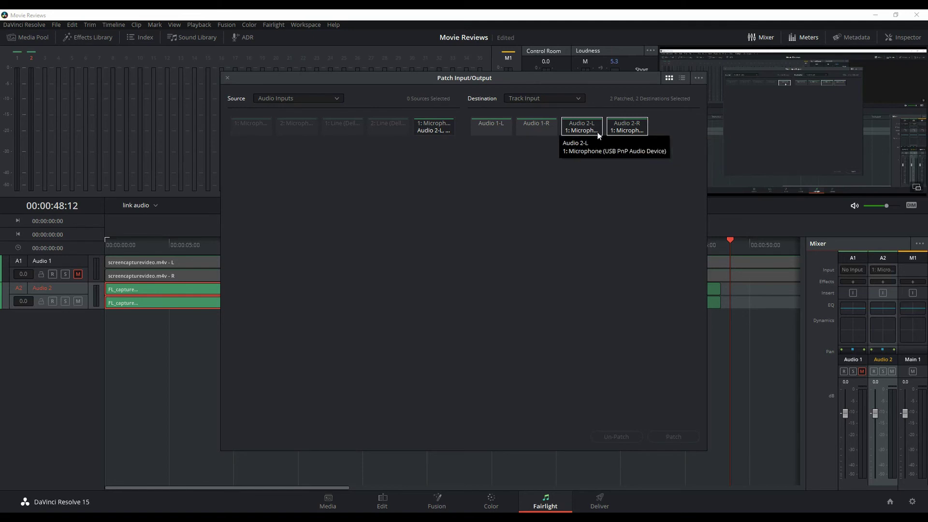
pyautogui.click(442, 133)
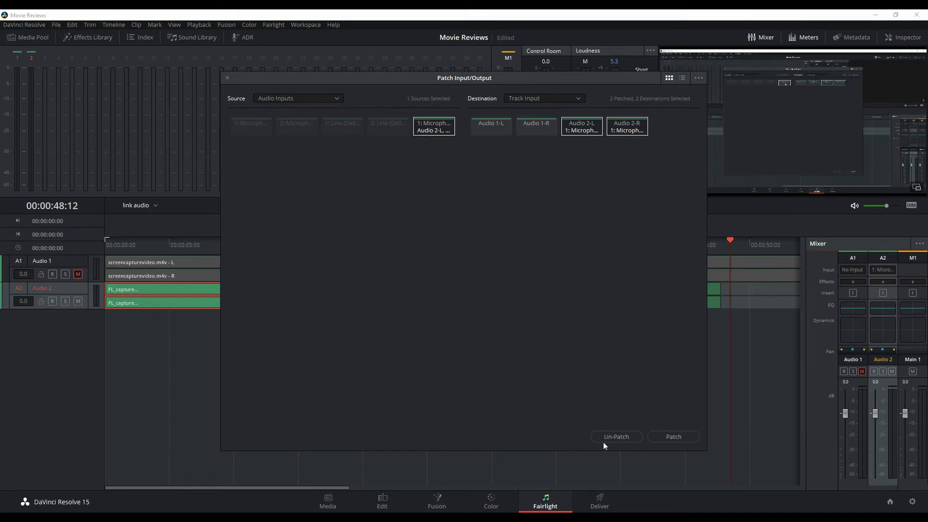
pyautogui.click(626, 436)
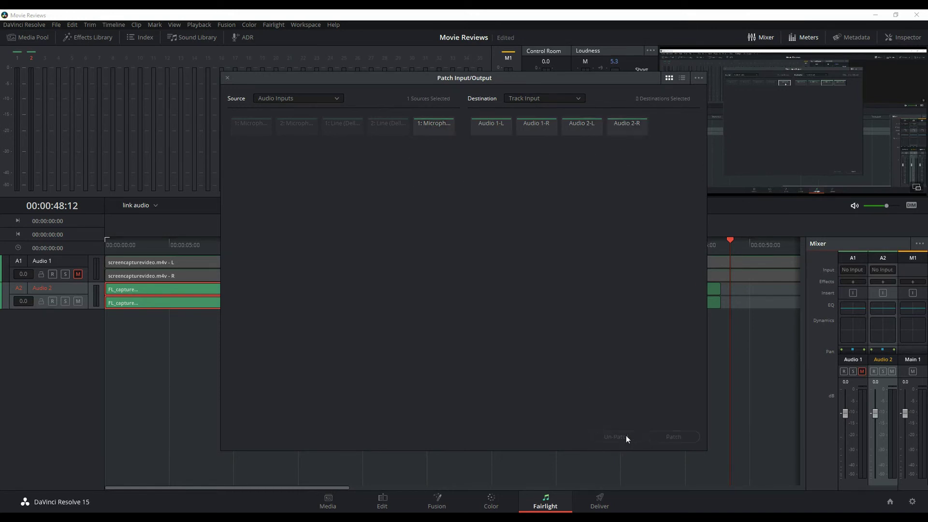
pyautogui.click(592, 130)
pyautogui.click(621, 129)
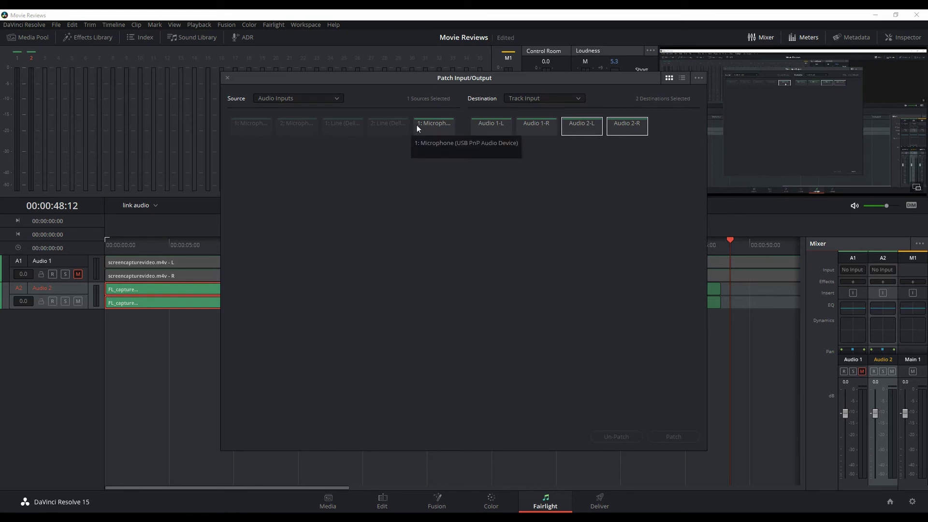
pyautogui.click(674, 439)
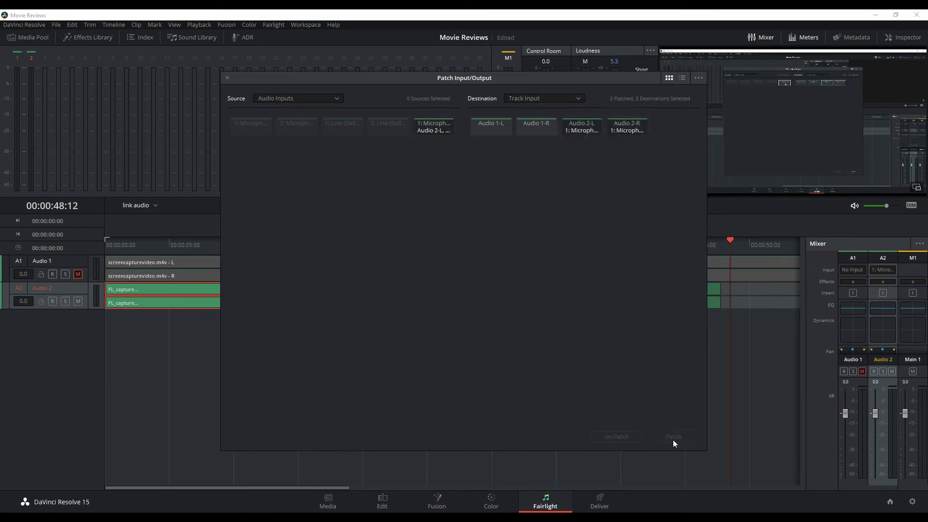
pyautogui.click(228, 77)
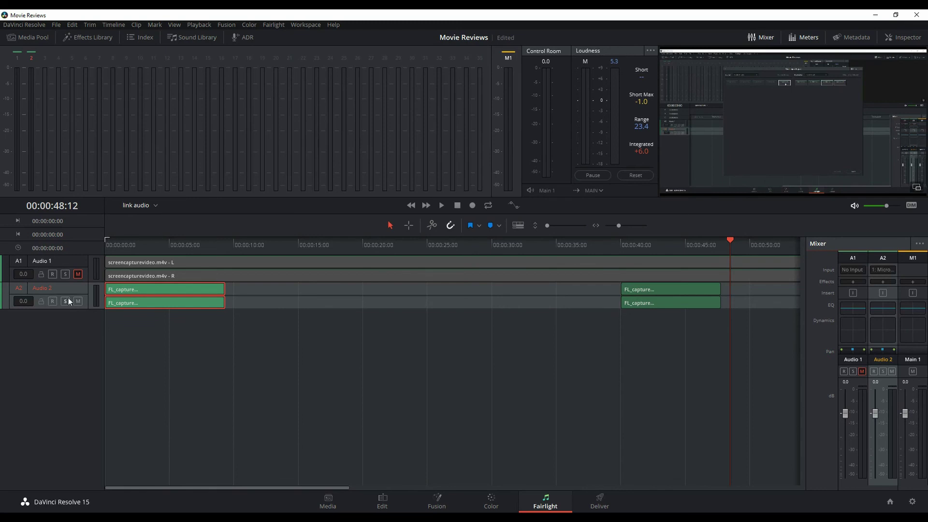
# - Bring up the track context menu from the empty area below the track headers
pyautogui.rightClick(64, 333)
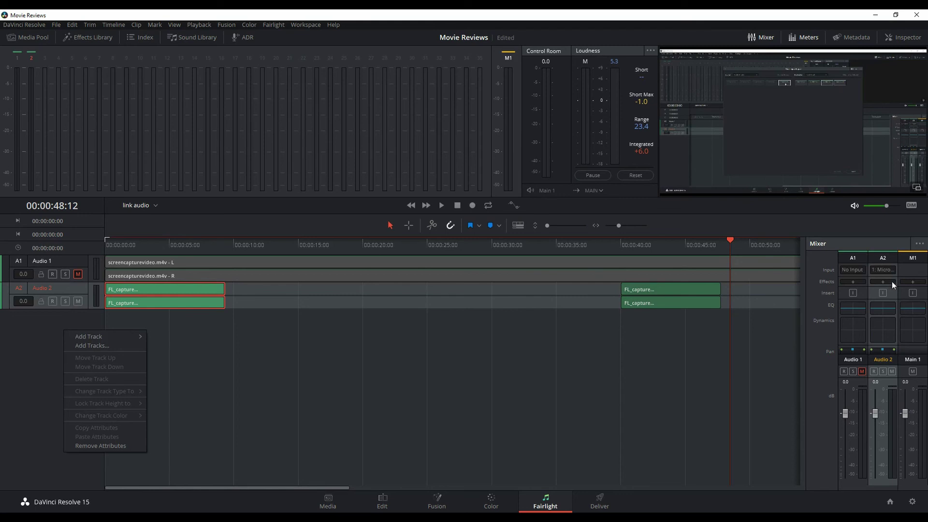